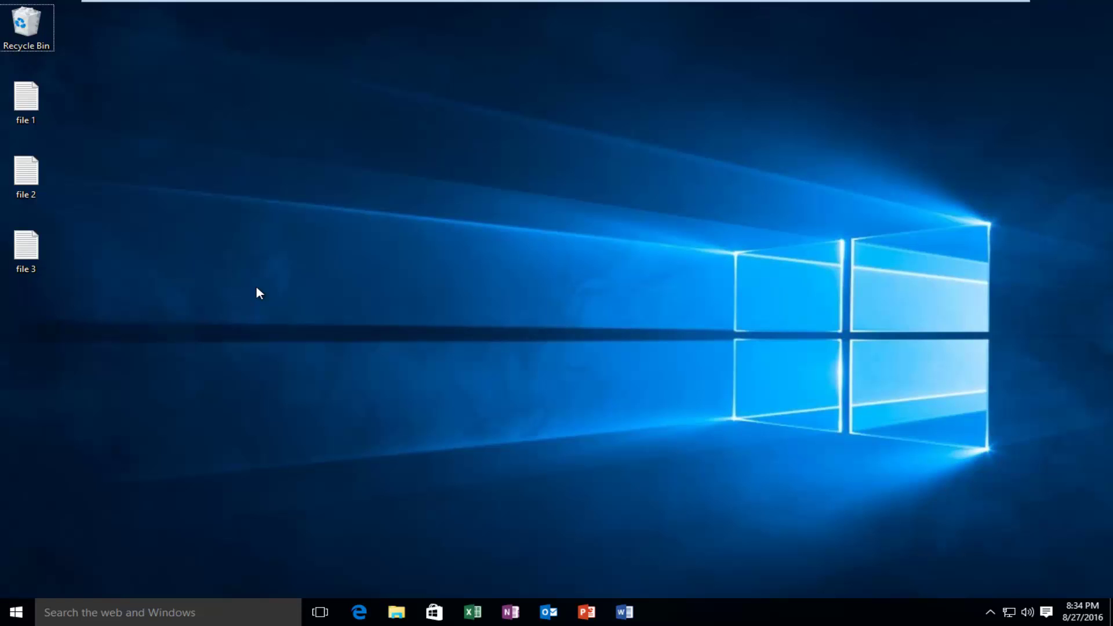
# Select file 1, file 2 and file 3 on the desktop and send them to a compressed zip, file 2.
pyautogui.press('Down')
pyautogui.press('Down')
pyautogui.press('Down')
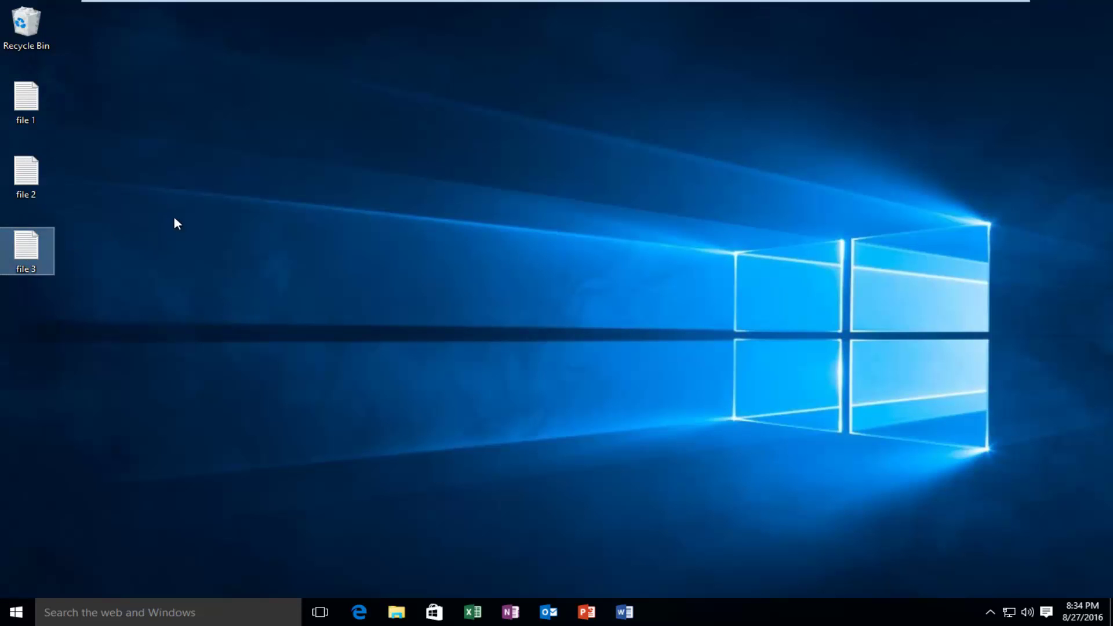
pyautogui.click(129, 200)
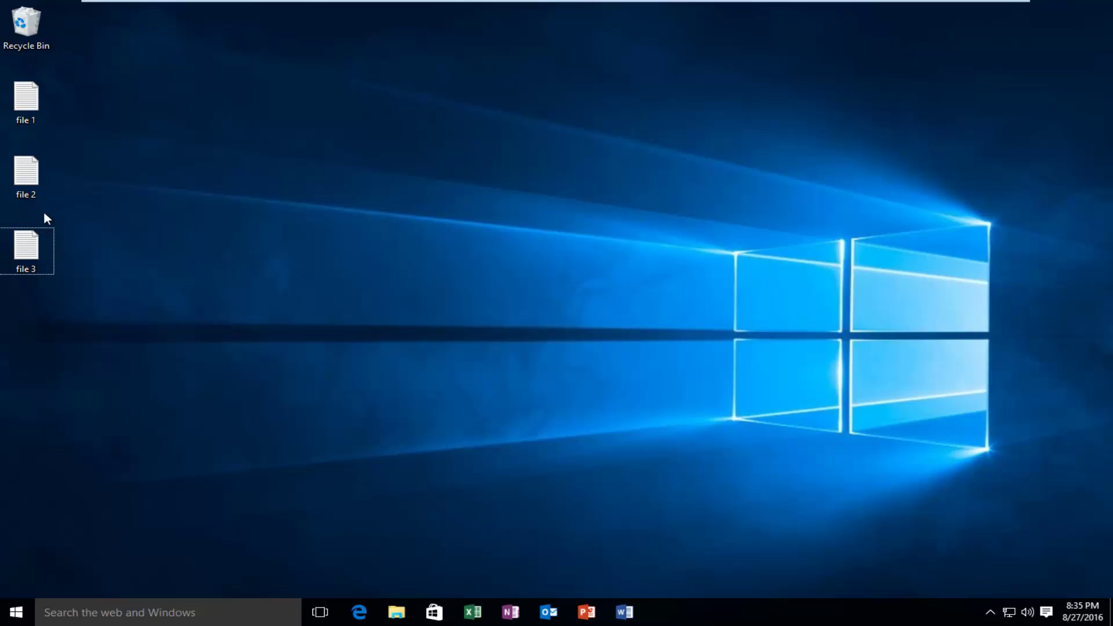
pyautogui.click(35, 110)
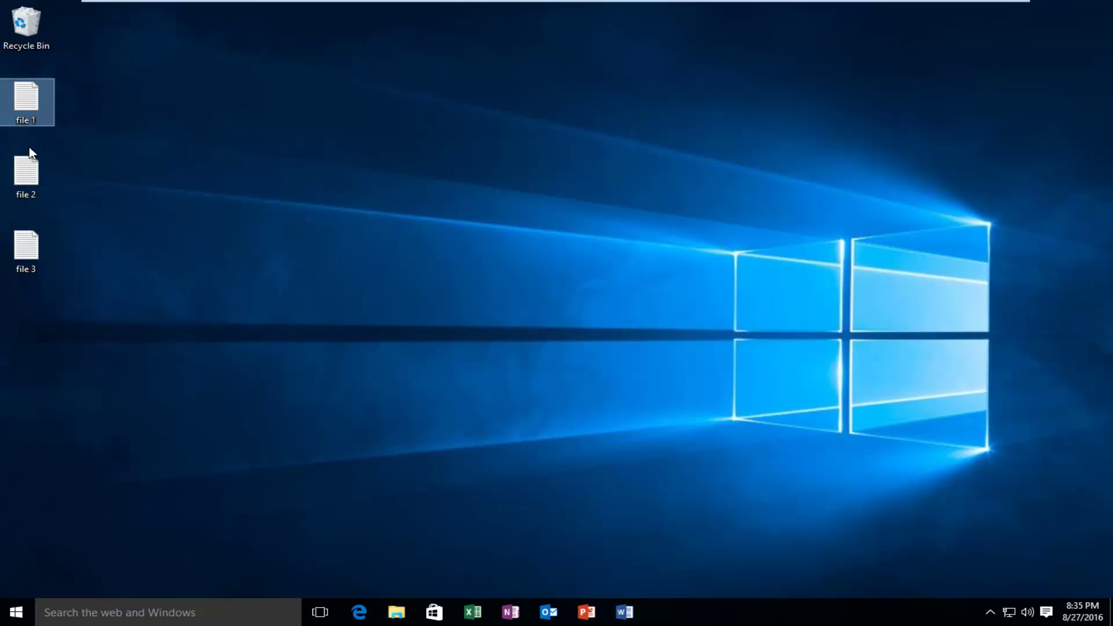
pyautogui.keyDown('ctrl'); pyautogui.click(29, 174); pyautogui.keyUp('ctrl')
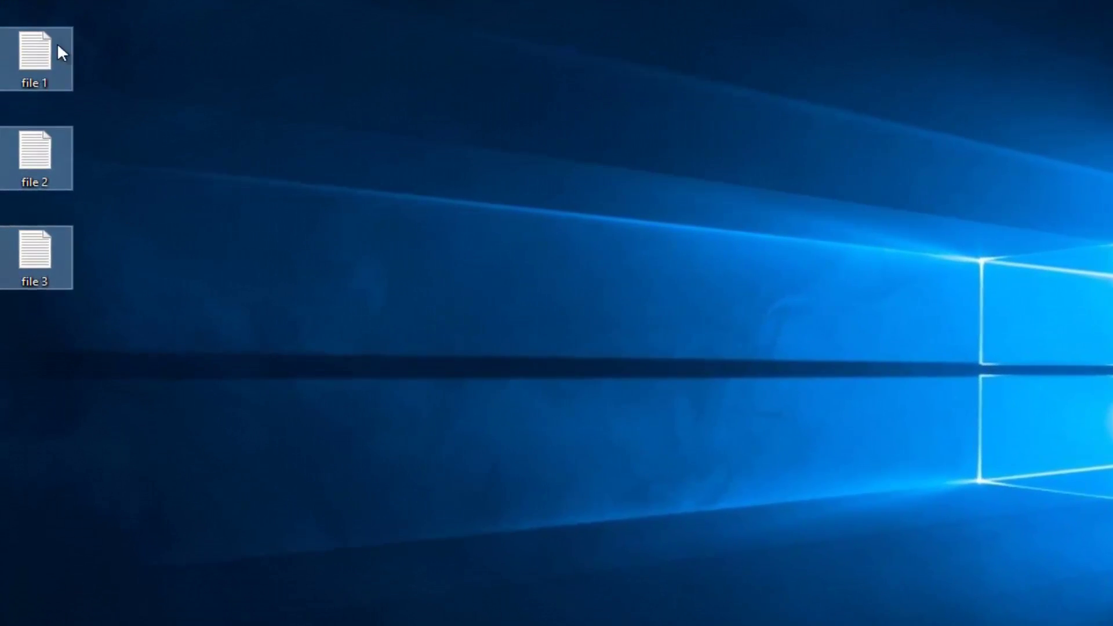
pyautogui.rightClick(31, 162)
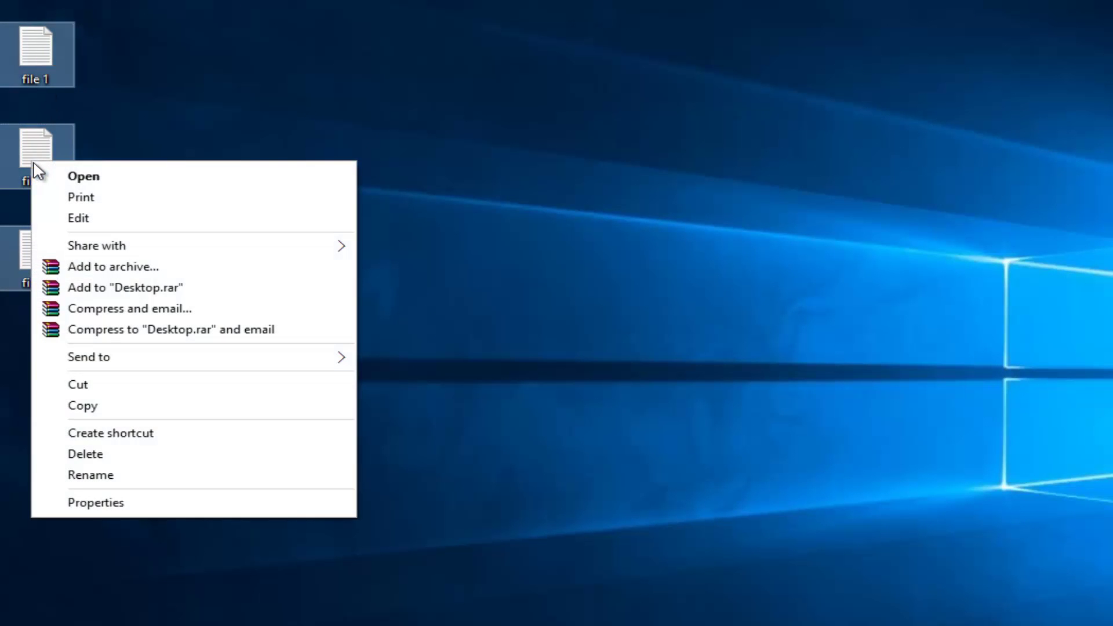
pyautogui.moveTo(78, 362)
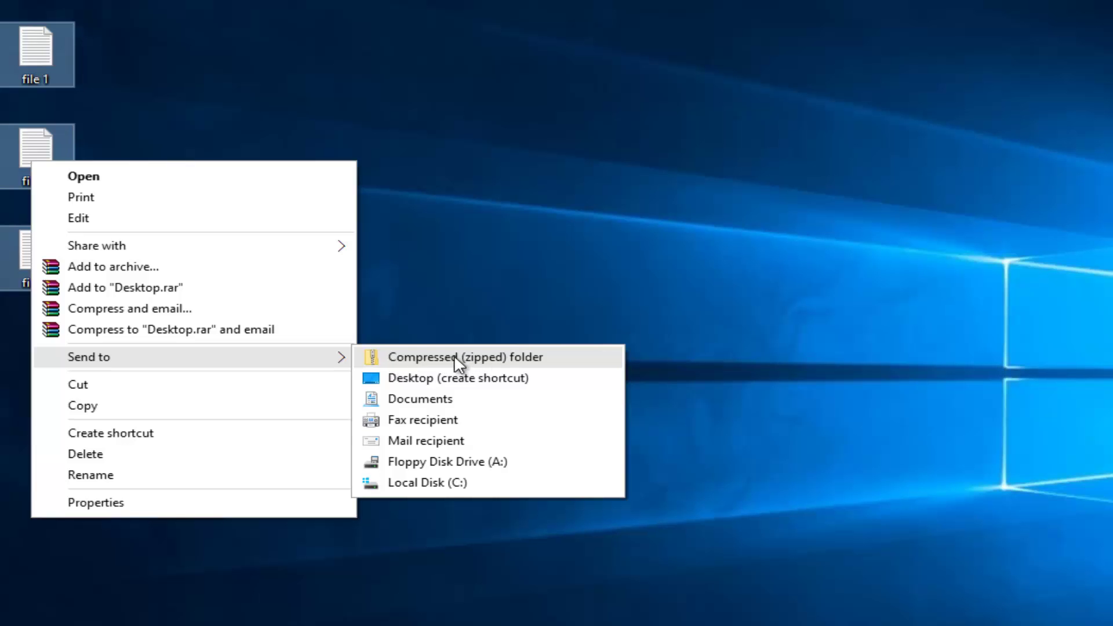
pyautogui.click(501, 358)
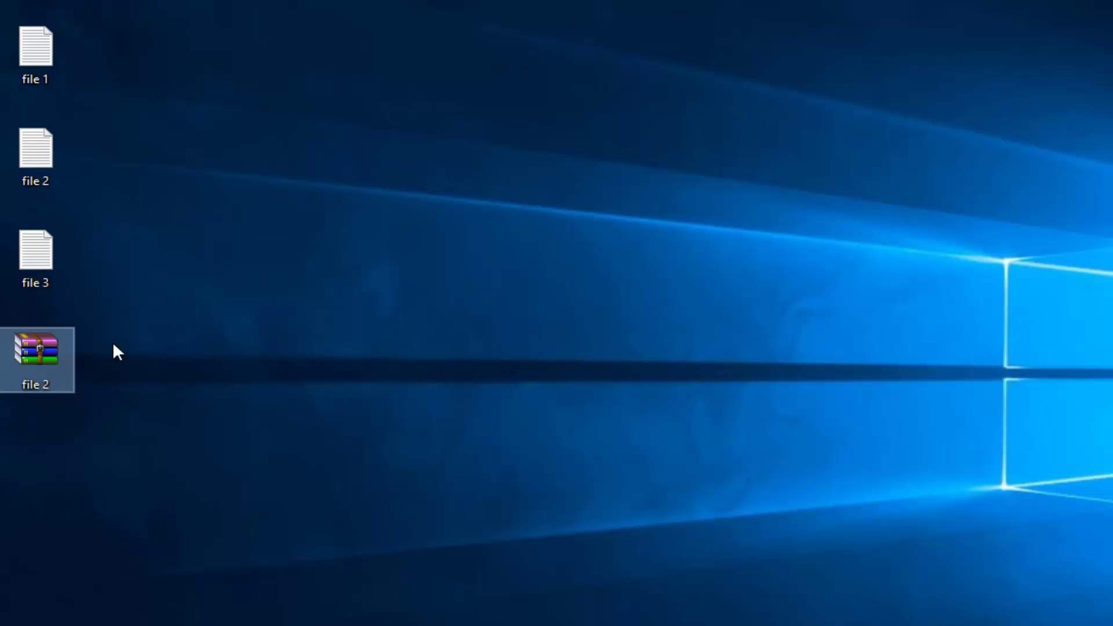
# Check in WinRAR that file 2.zip holds file 1.txt, file 2.txt and file 3.txt, then delete it.
pyautogui.doubleClick(36, 357)
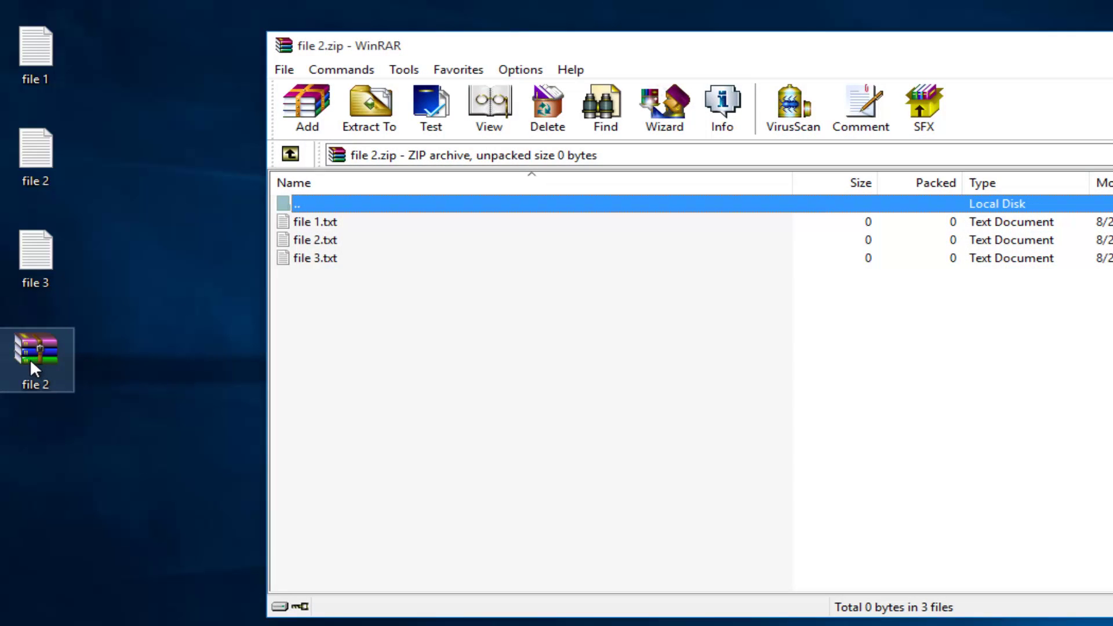
pyautogui.click(336, 303)
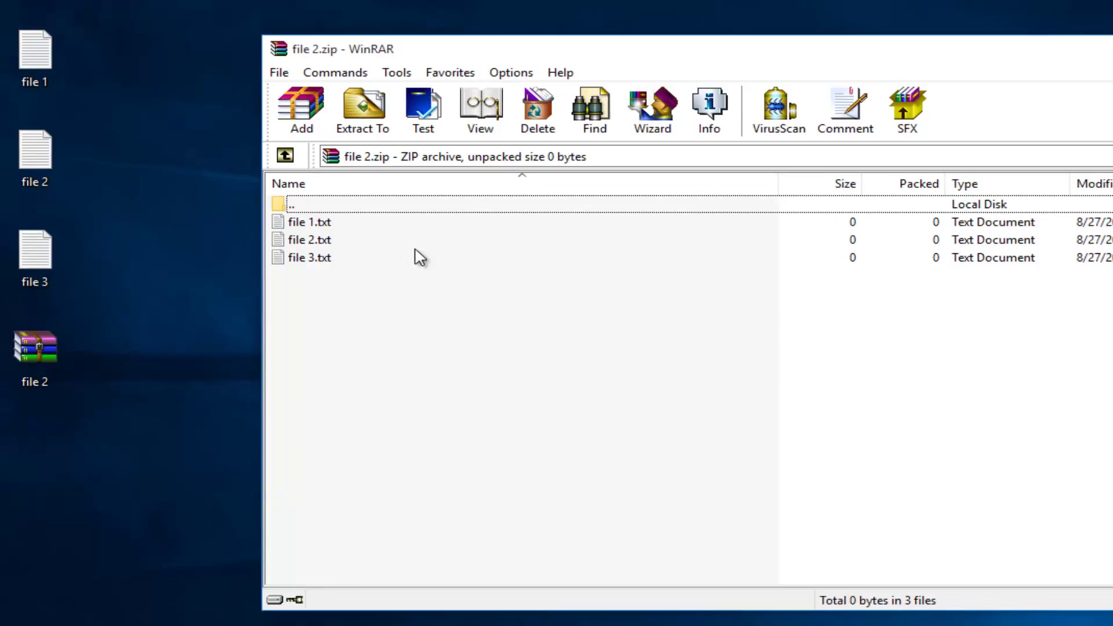
pyautogui.click(967, 92)
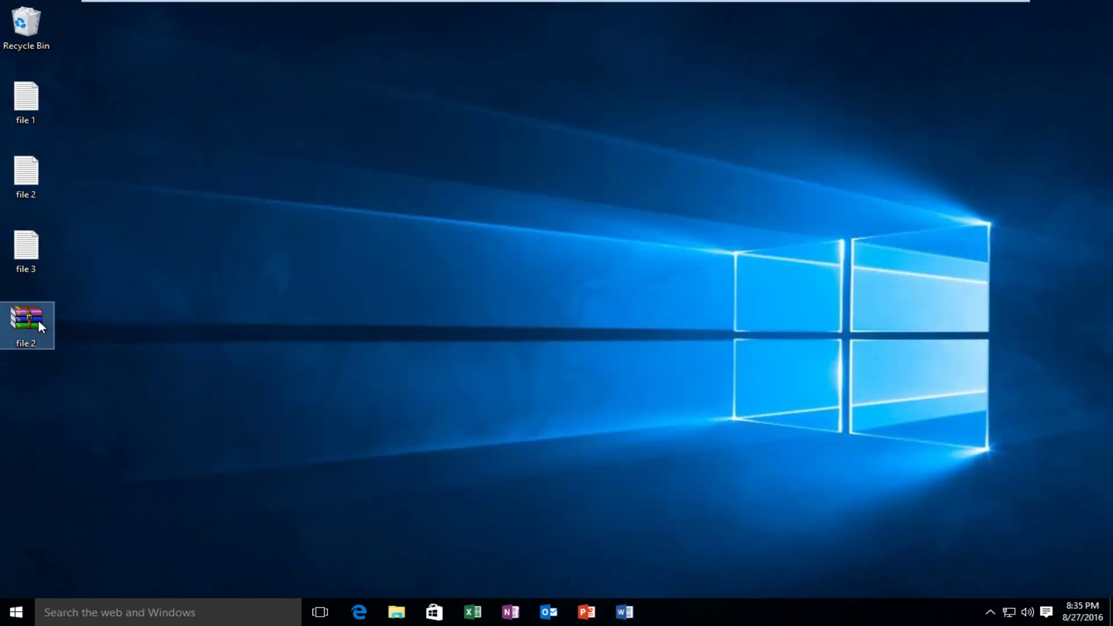
pyautogui.press('Delete')
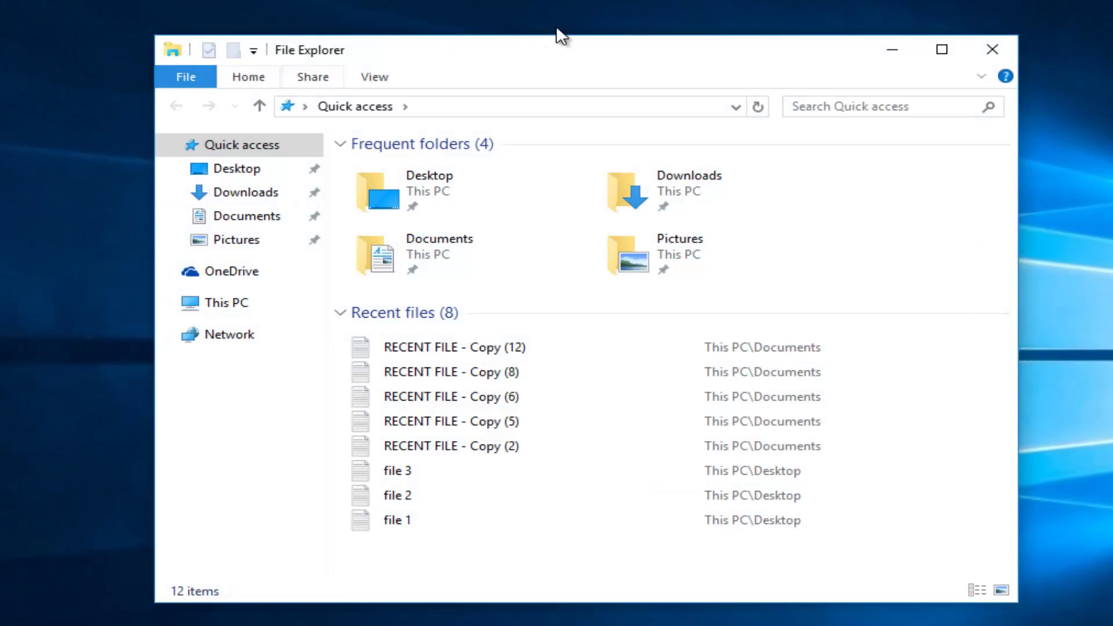
# In Documents, select RECENT FILE copies (2), (4), (7), (10), (13) and (15).
pyautogui.click(226, 217)
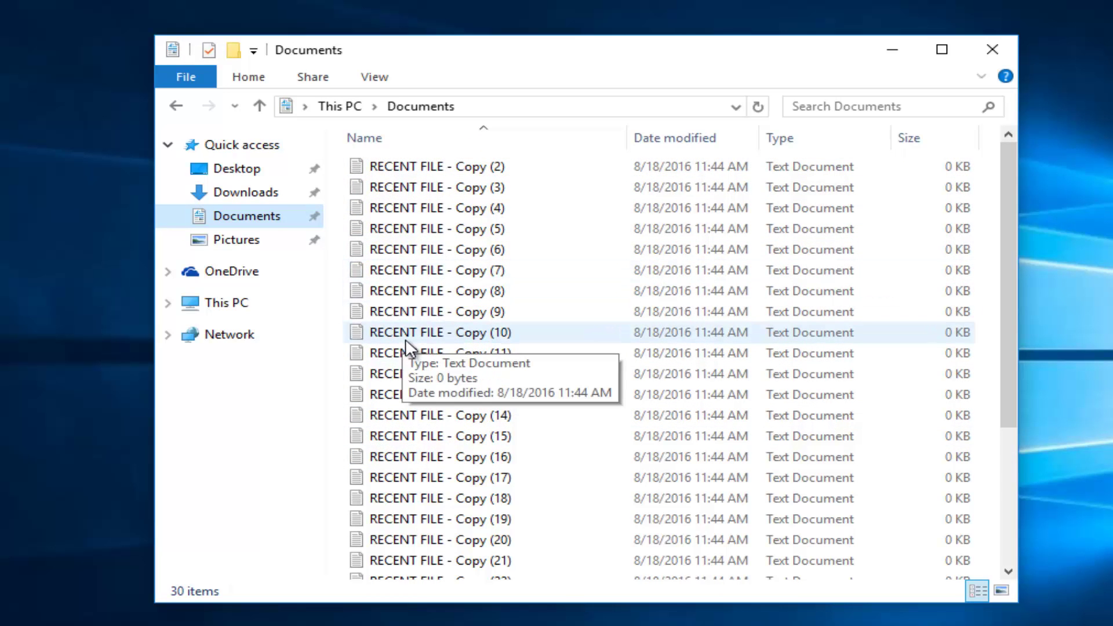
pyautogui.scroll(-3, 473, 383)
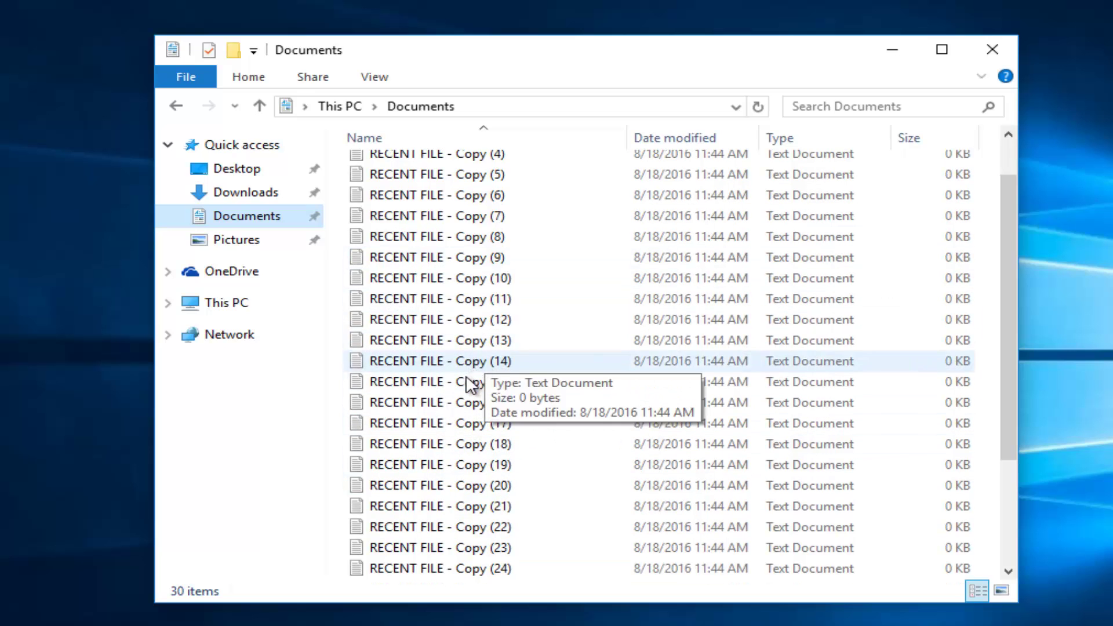
pyautogui.scroll(3, 474, 405)
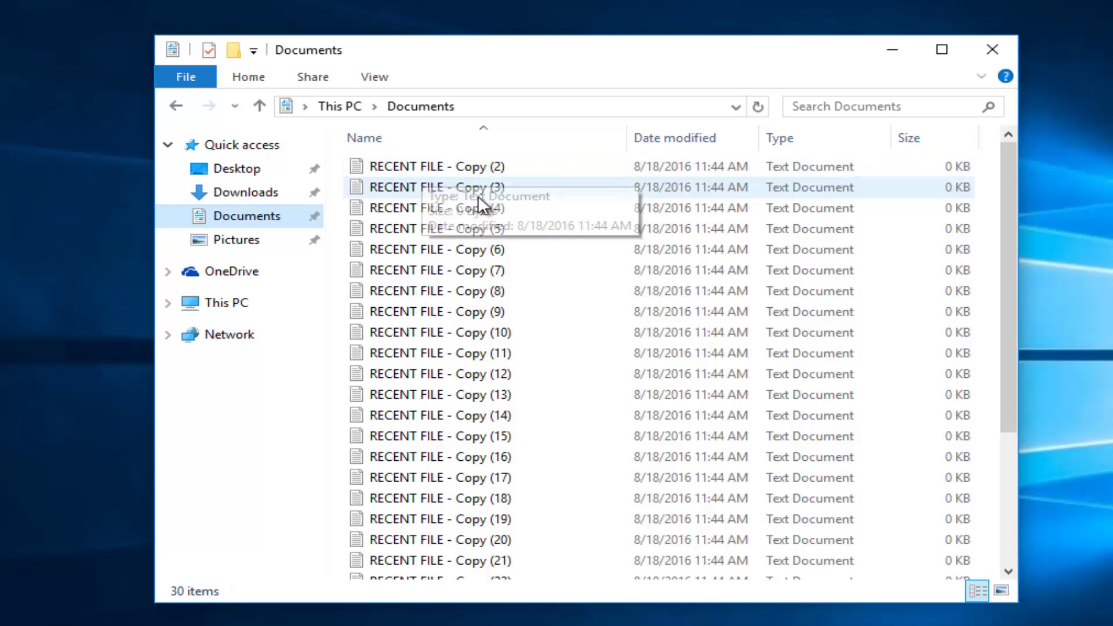
pyautogui.click(390, 163)
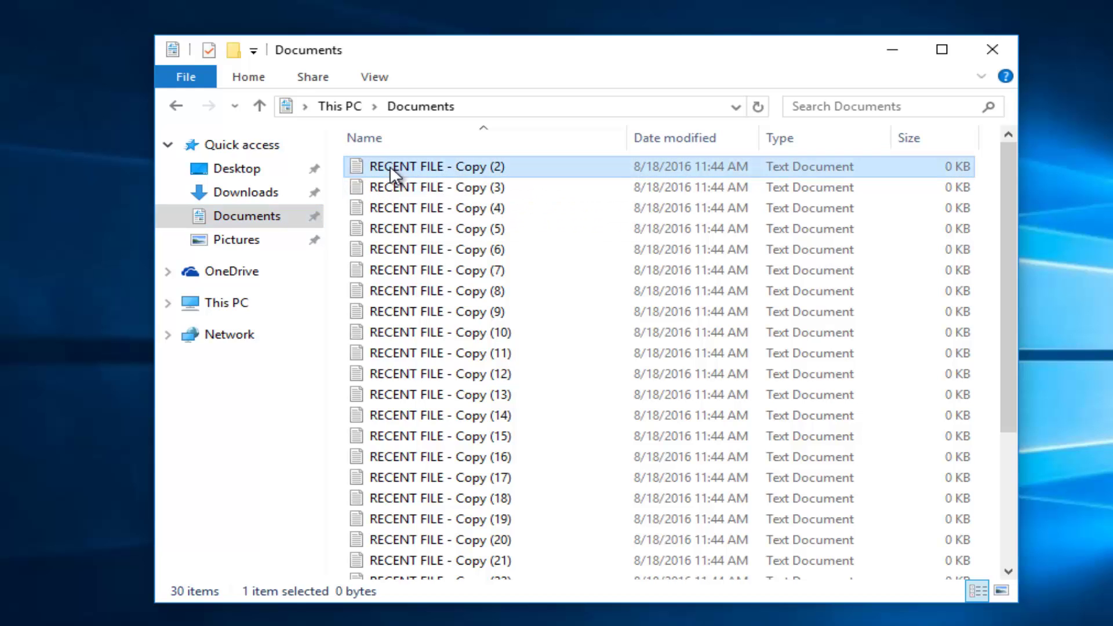
pyautogui.keyDown('ctrl'); pyautogui.click(406, 333); pyautogui.keyUp('ctrl')
pyautogui.keyDown('ctrl'); pyautogui.click(405, 434); pyautogui.keyUp('ctrl')
pyautogui.keyDown('ctrl'); pyautogui.click(413, 395); pyautogui.keyUp('ctrl')
pyautogui.keyDown('ctrl'); pyautogui.click(420, 271); pyautogui.keyUp('ctrl')
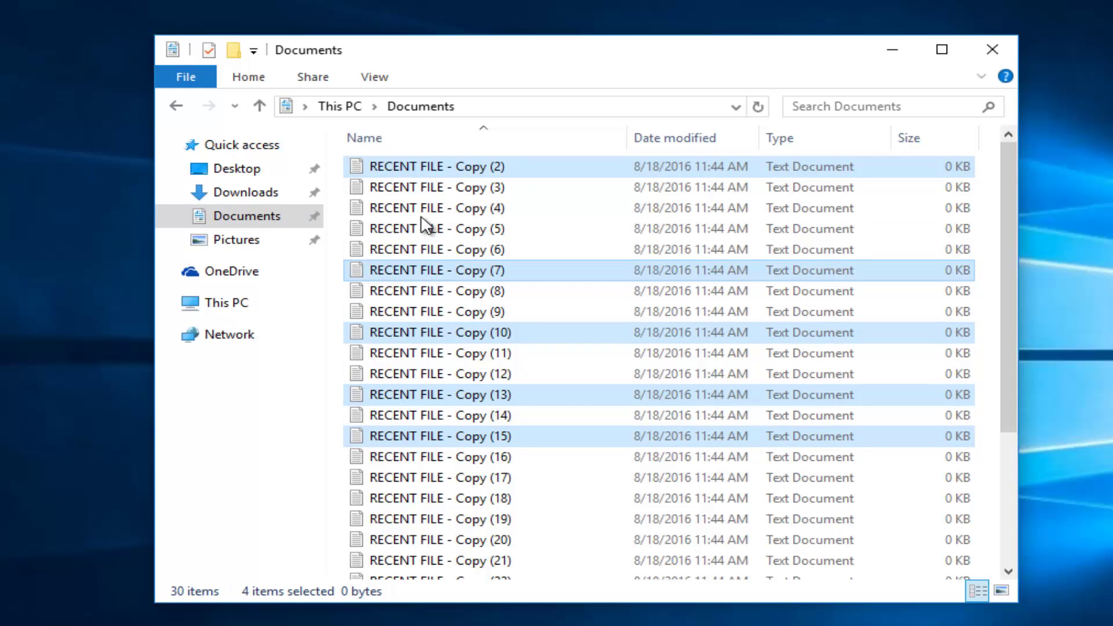
pyautogui.keyDown('ctrl'); pyautogui.click(427, 208); pyautogui.keyUp('ctrl')
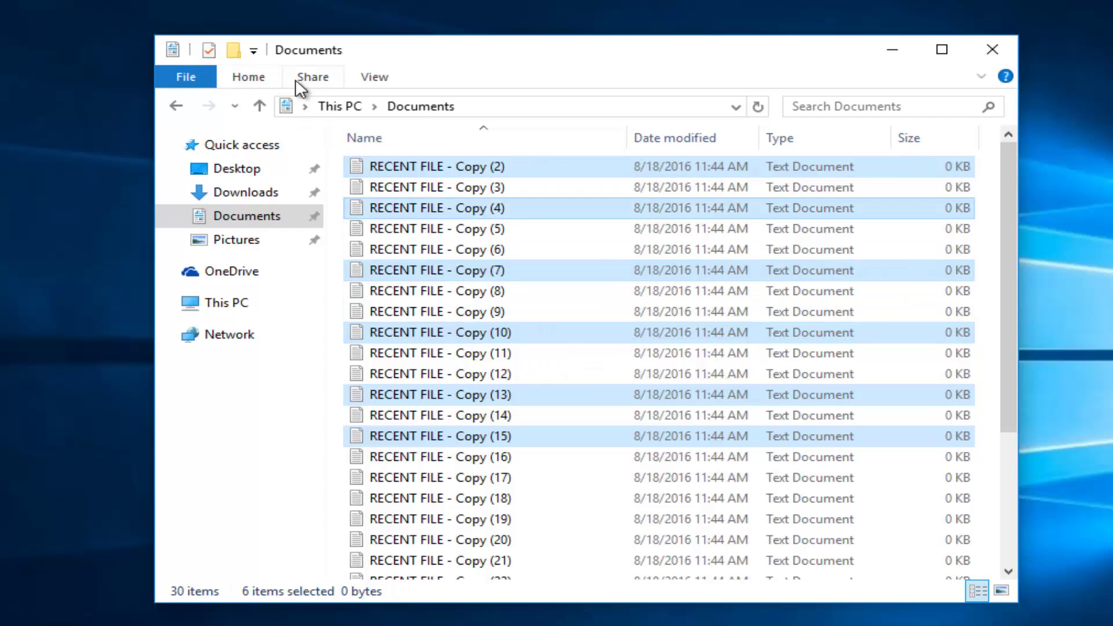
# Zip the six selected copies through Share and name the archive 'compressed files'.
pyautogui.click(311, 77)
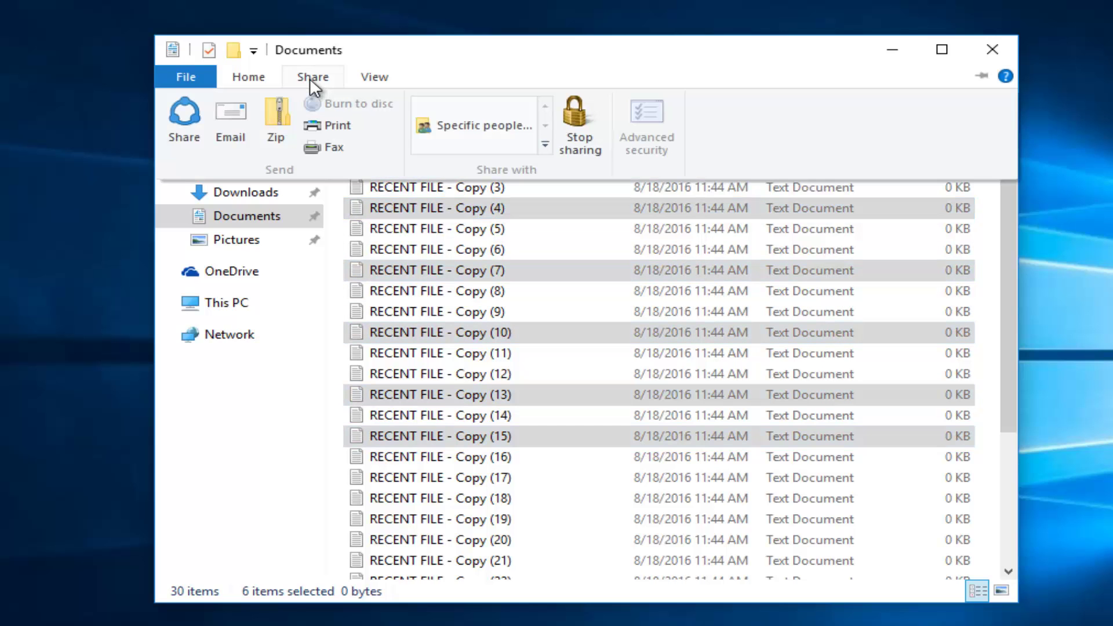
pyautogui.click(274, 126)
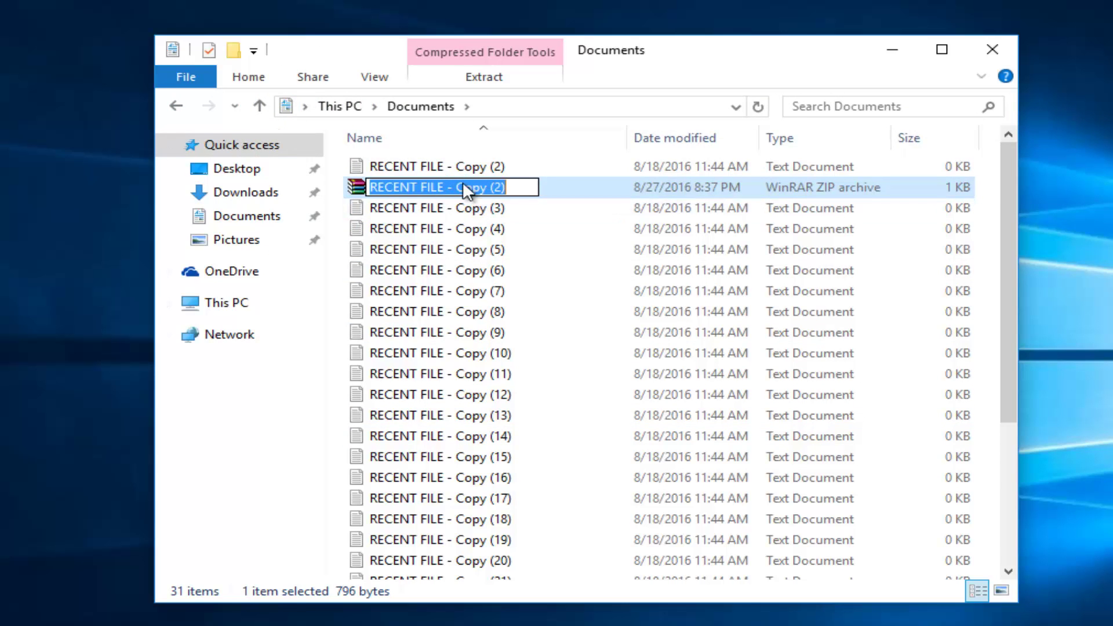
pyautogui.write('compressed g')
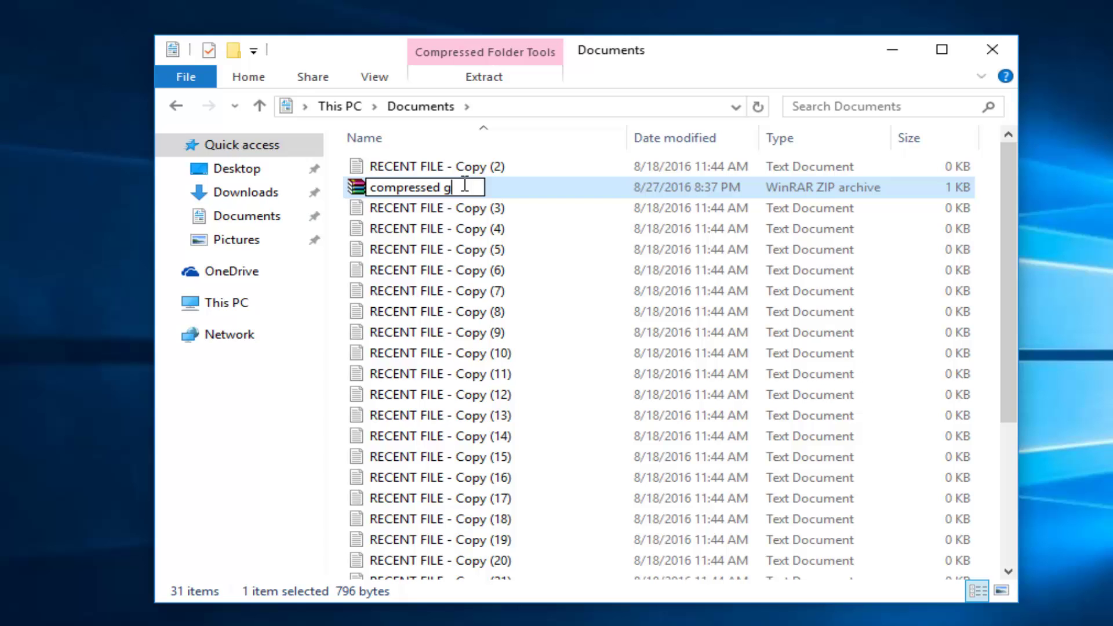
pyautogui.press('BackSpace')
pyautogui.write('file')
pyautogui.press('Return')
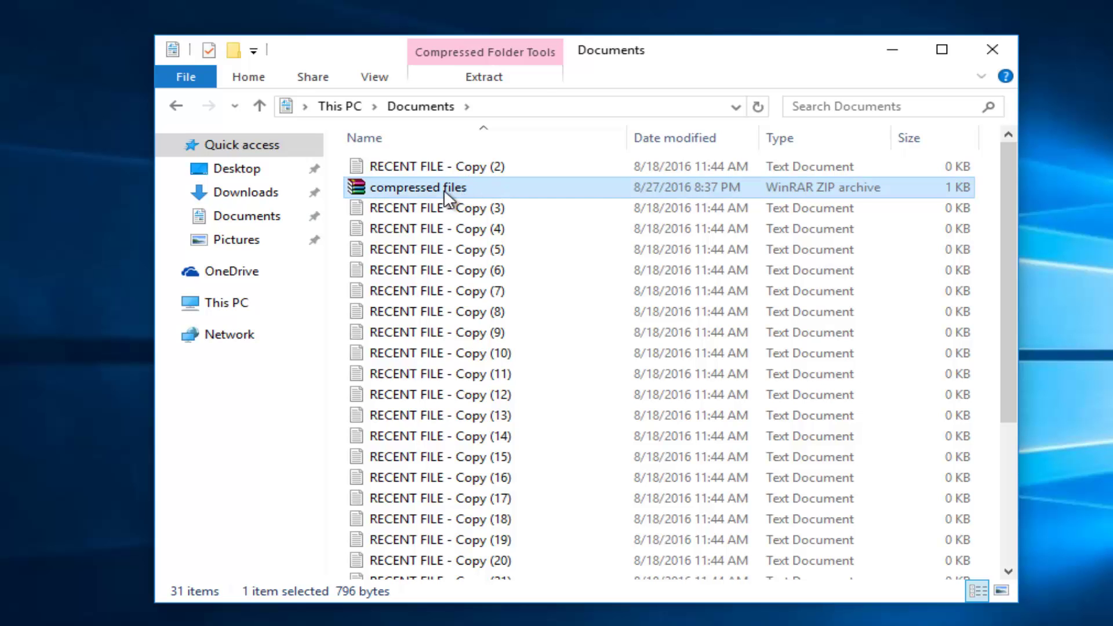
# Open compressed files.zip in WinRAR and review its entries, RECENT FILE copies (2), (4), (7), (10), (13), (15).
pyautogui.doubleClick(444, 189)
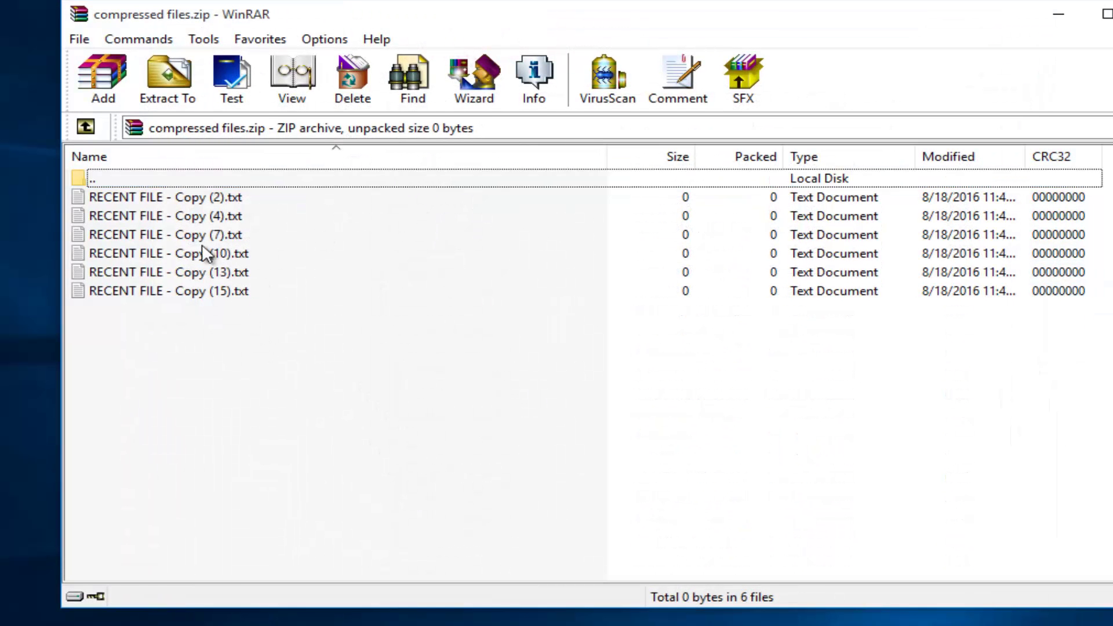
pyautogui.click(202, 237)
pyautogui.click(184, 272)
pyautogui.click(182, 291)
pyautogui.click(187, 253)
pyautogui.click(189, 235)
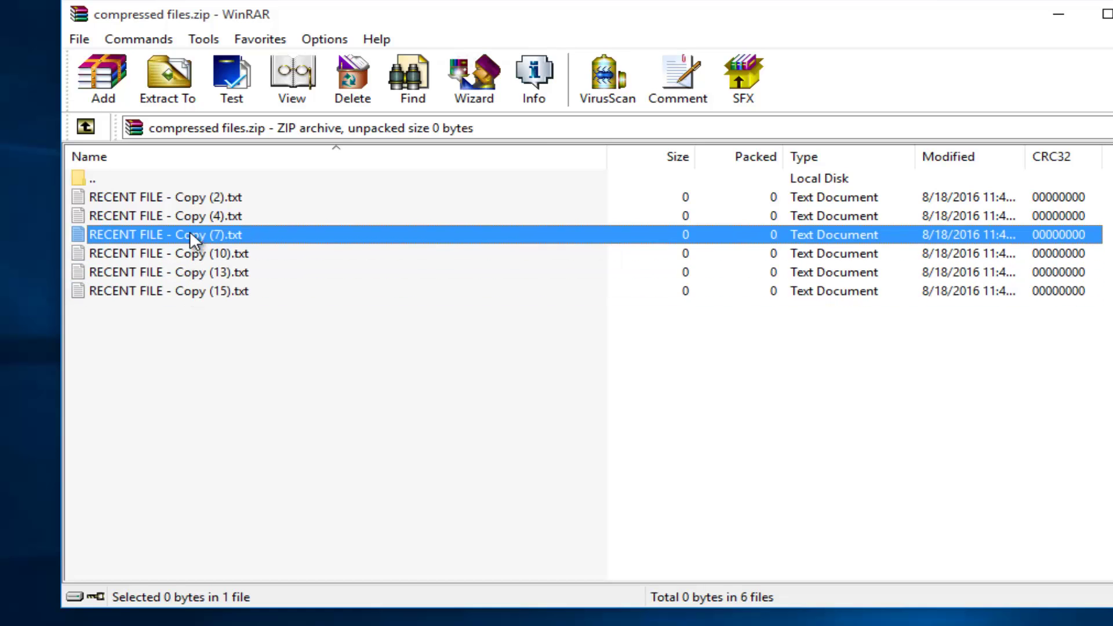
pyautogui.click(191, 216)
pyautogui.click(192, 199)
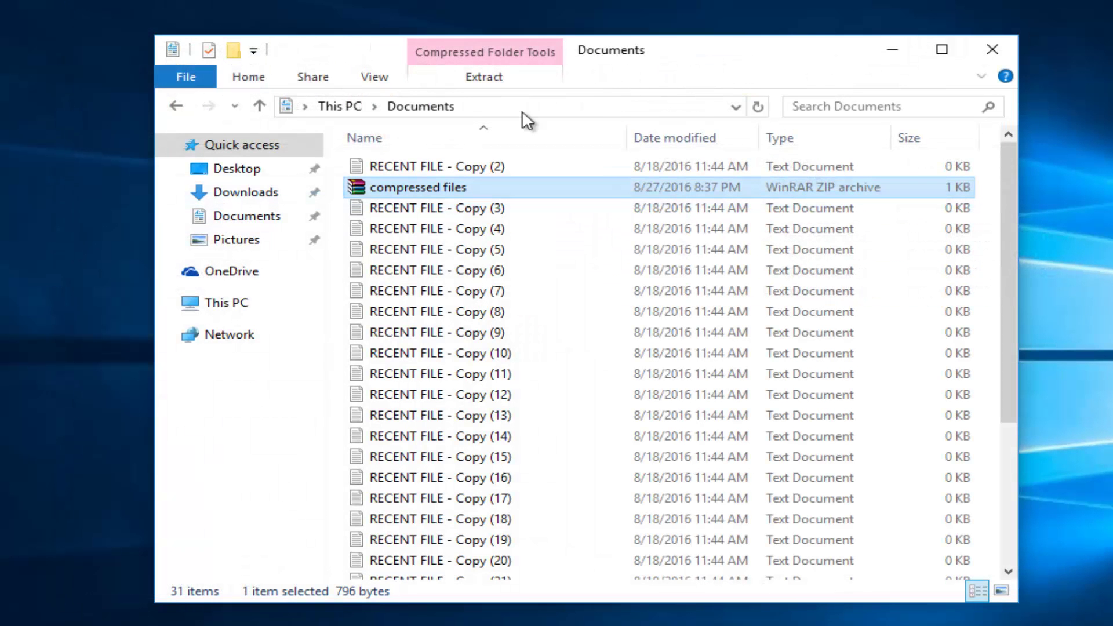
pyautogui.click(492, 231)
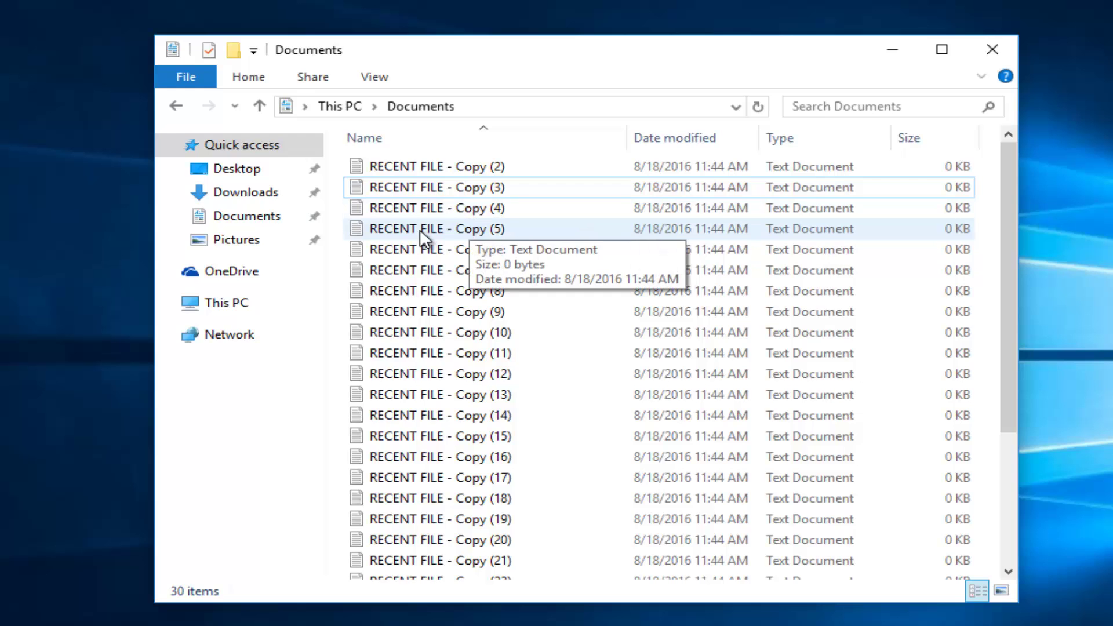
# Zip RECENT FILE - Copy (4) alone under its default name, then close the Documents window.
pyautogui.click(384, 206)
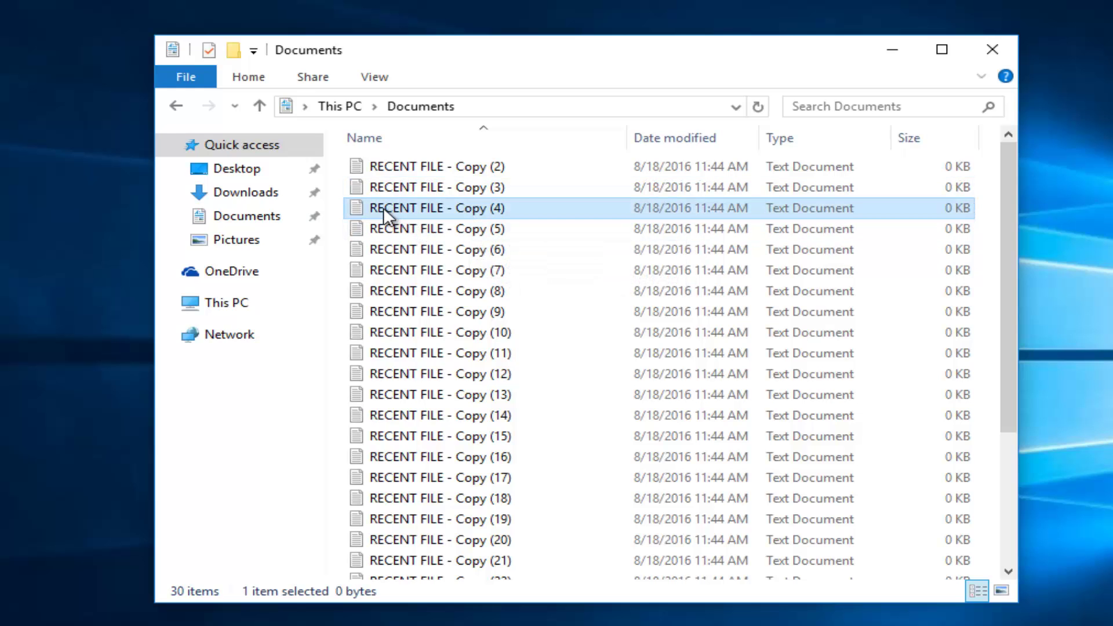
pyautogui.click(299, 76)
pyautogui.click(278, 118)
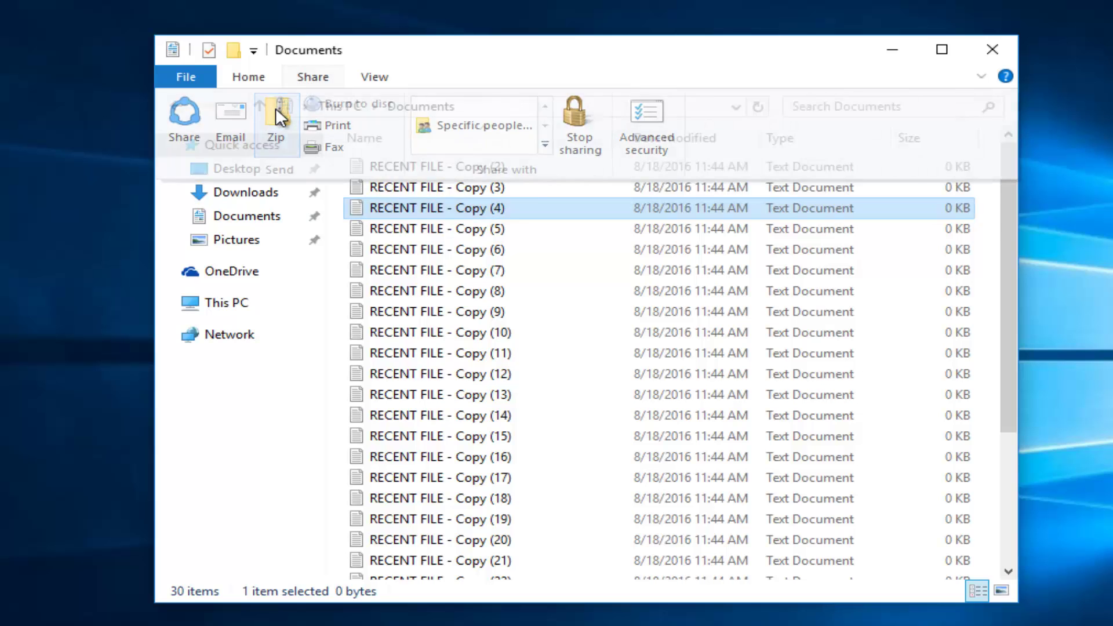
pyautogui.doubleClick(356, 226)
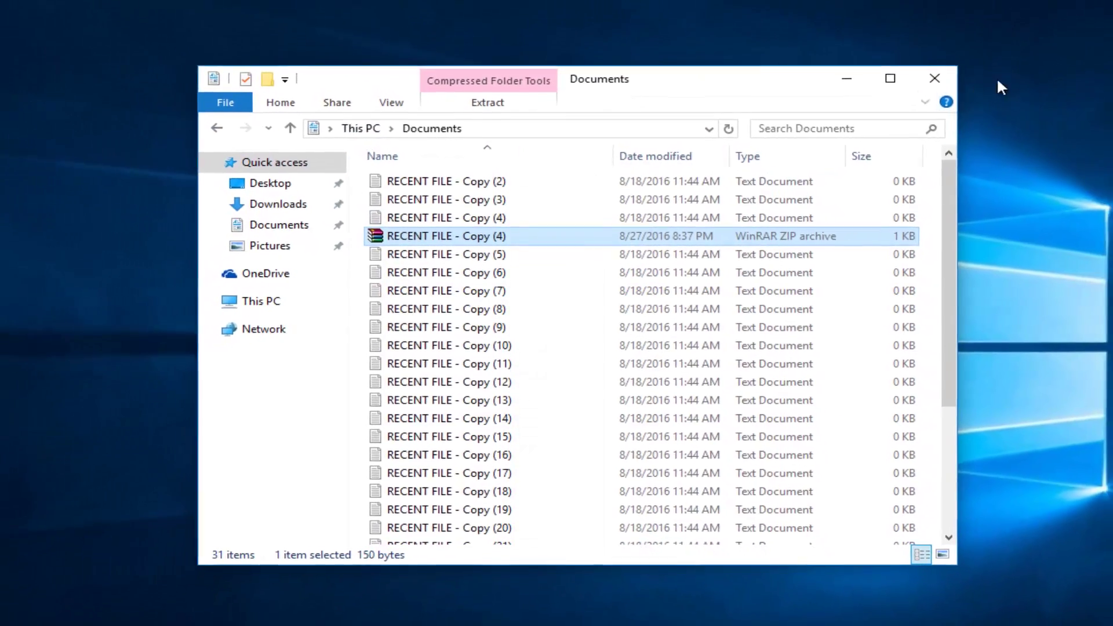
pyautogui.click(908, 94)
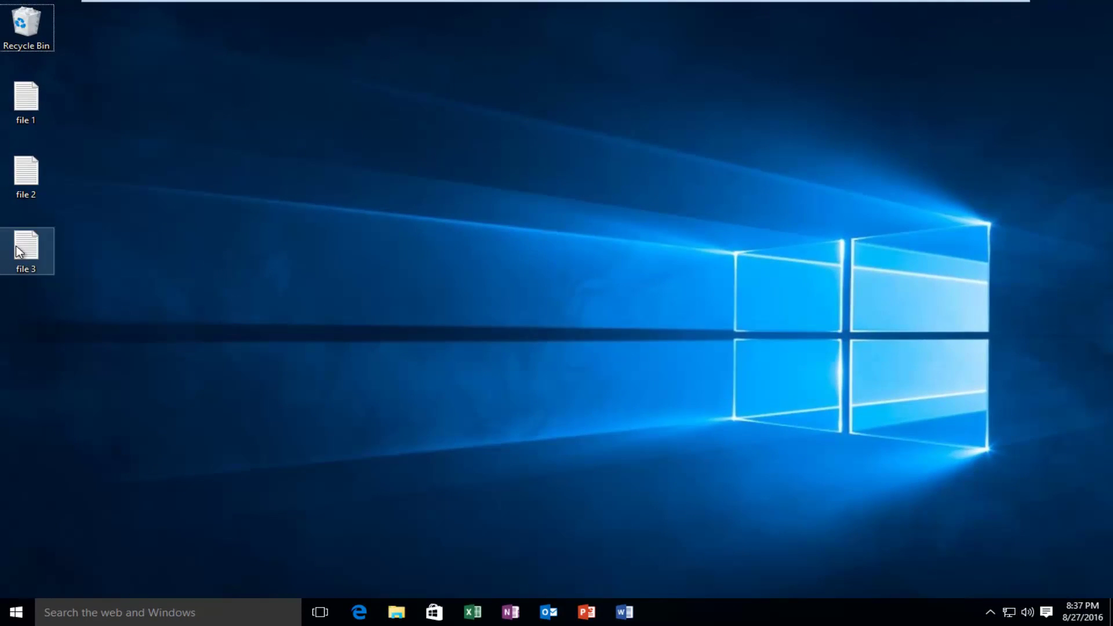
# Send desktop file 3 to a zipped folder and name the archive 'compressed file'.
pyautogui.click(21, 251)
pyautogui.rightClick(17, 248)
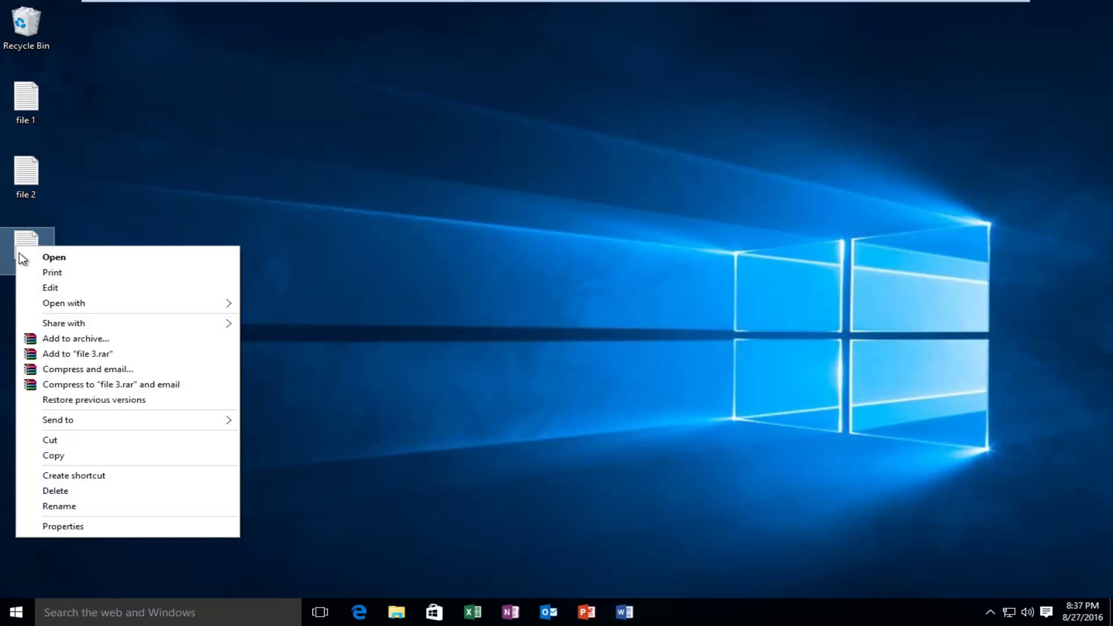
pyautogui.moveTo(59, 420)
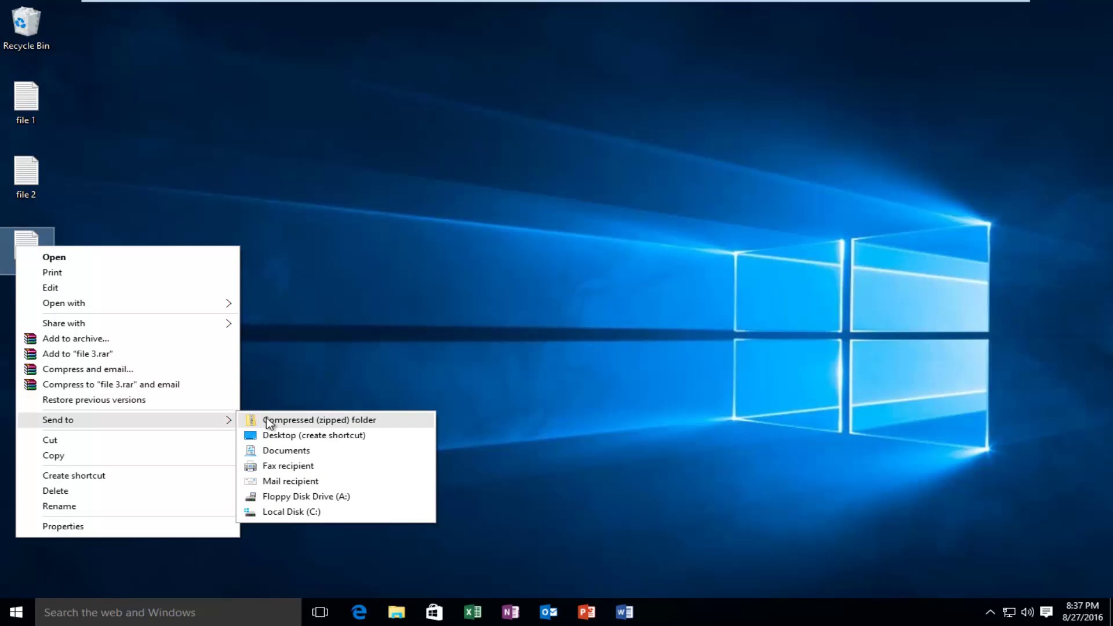
pyautogui.click(349, 421)
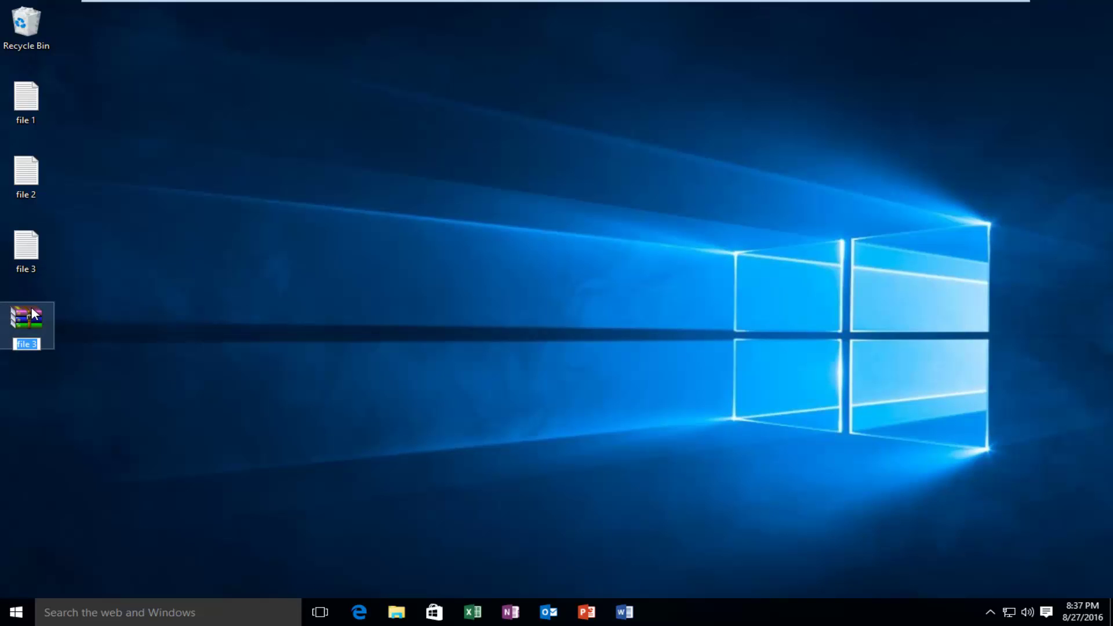
pyautogui.write('compressed f')
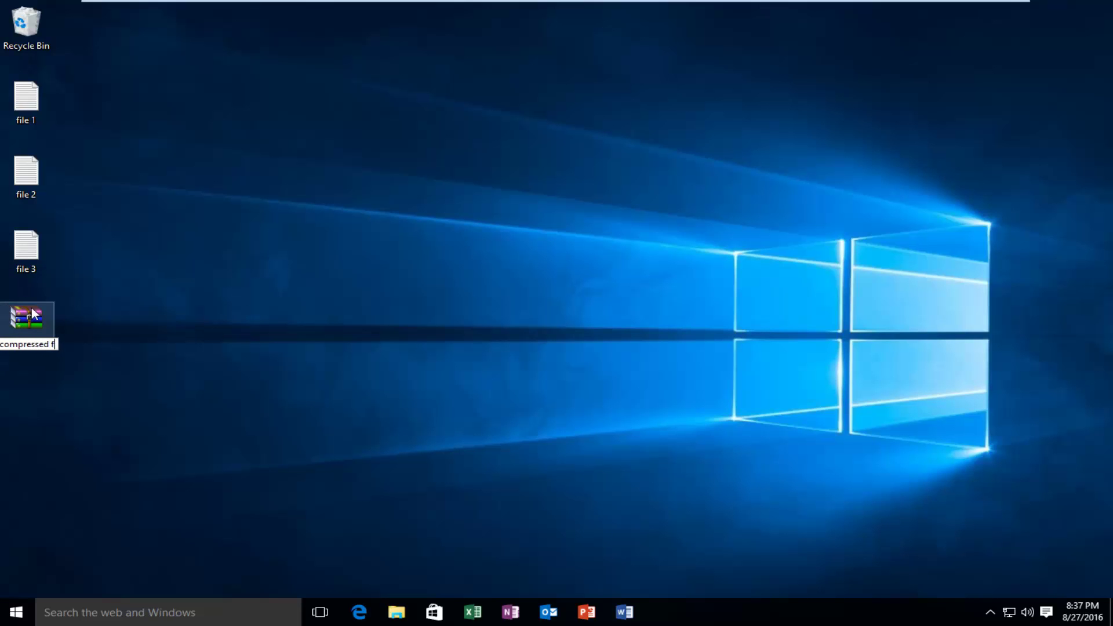
pyautogui.write('ile')
pyautogui.press('Return')
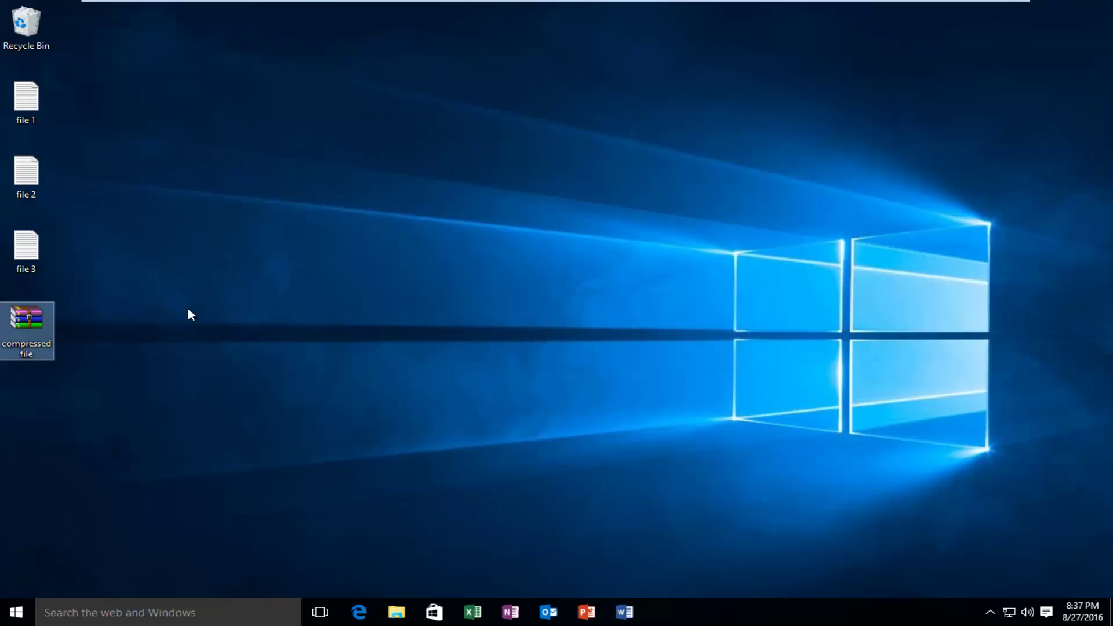
# Open compressed file.zip in WinRAR and select its only entry, file 3.txt.
pyautogui.doubleClick(27, 320)
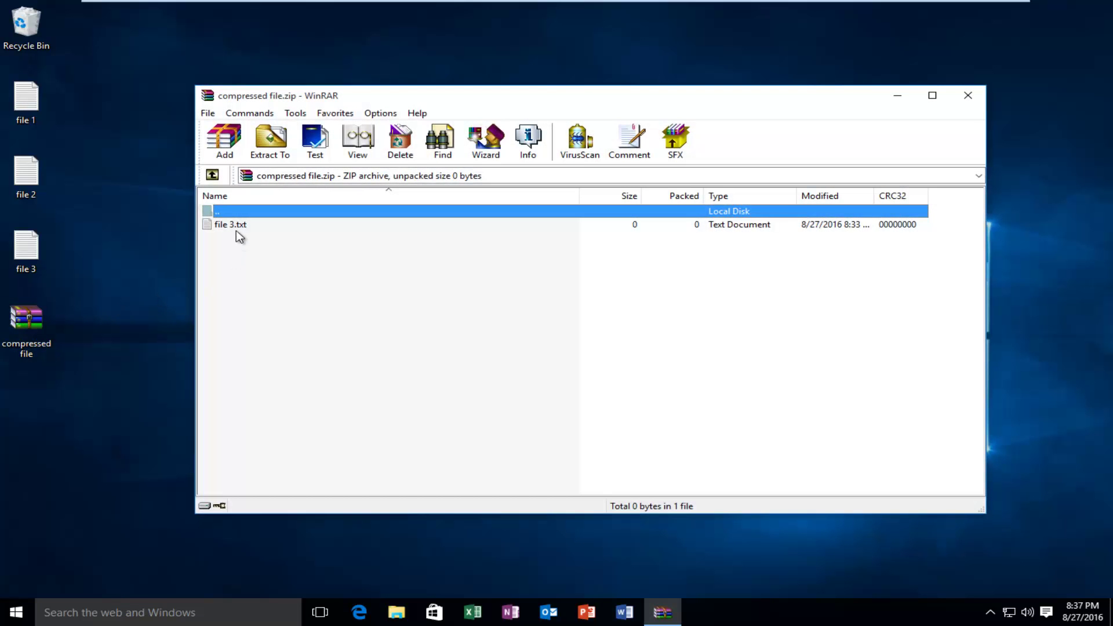
pyautogui.click(226, 224)
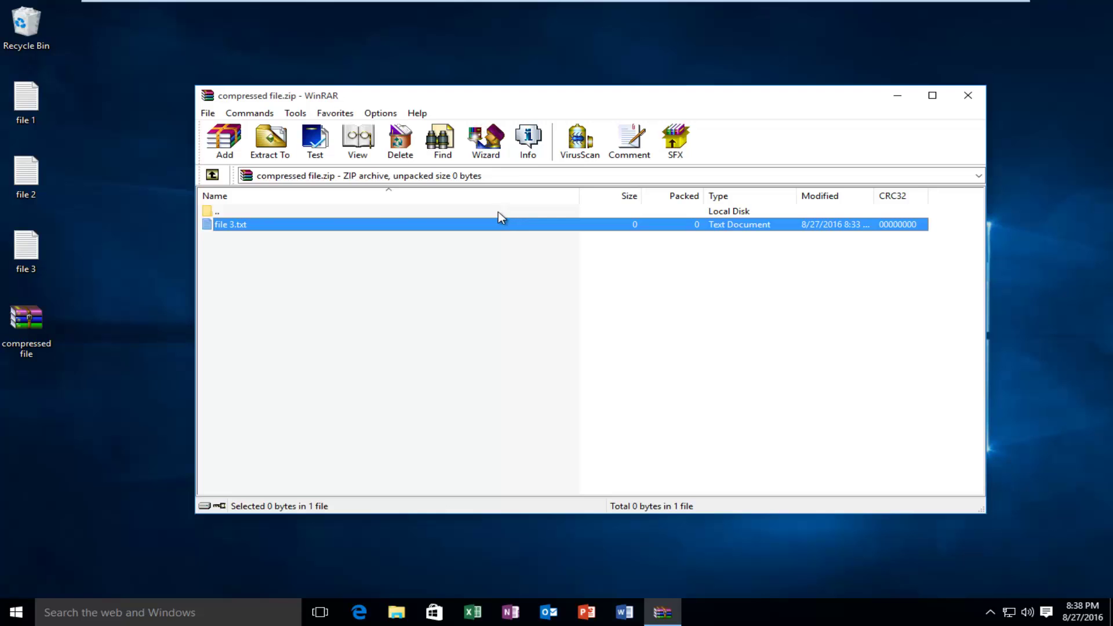
pyautogui.click(91, 257)
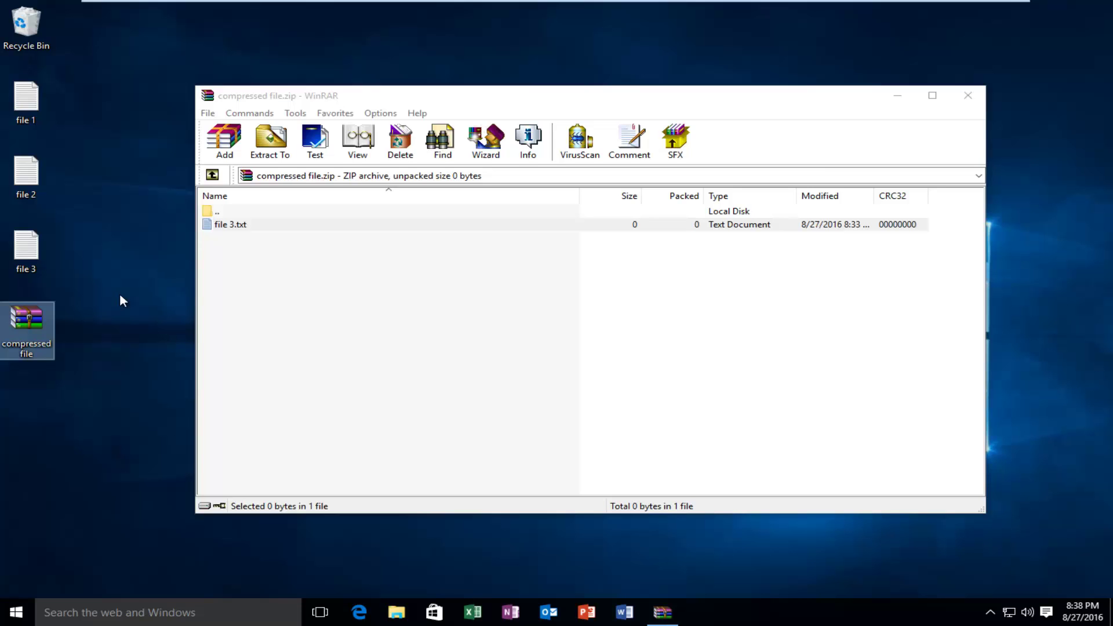
# Briefly open and close a File Explorer window, then close the WinRAR viewer.
pyautogui.click(75, 316)
pyautogui.click(400, 612)
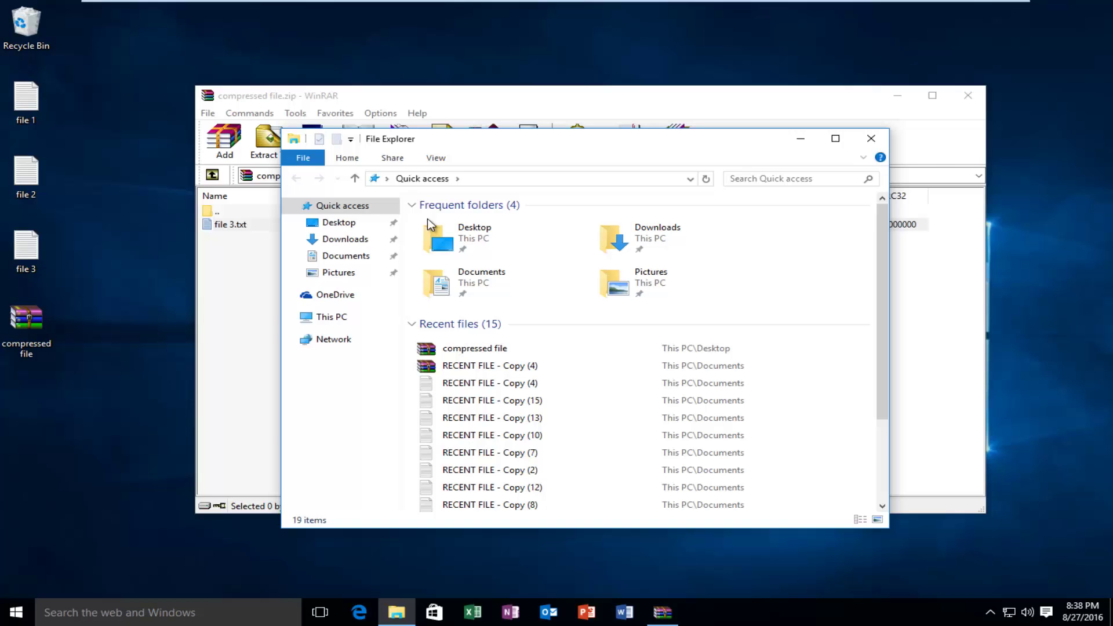
pyautogui.click(376, 160)
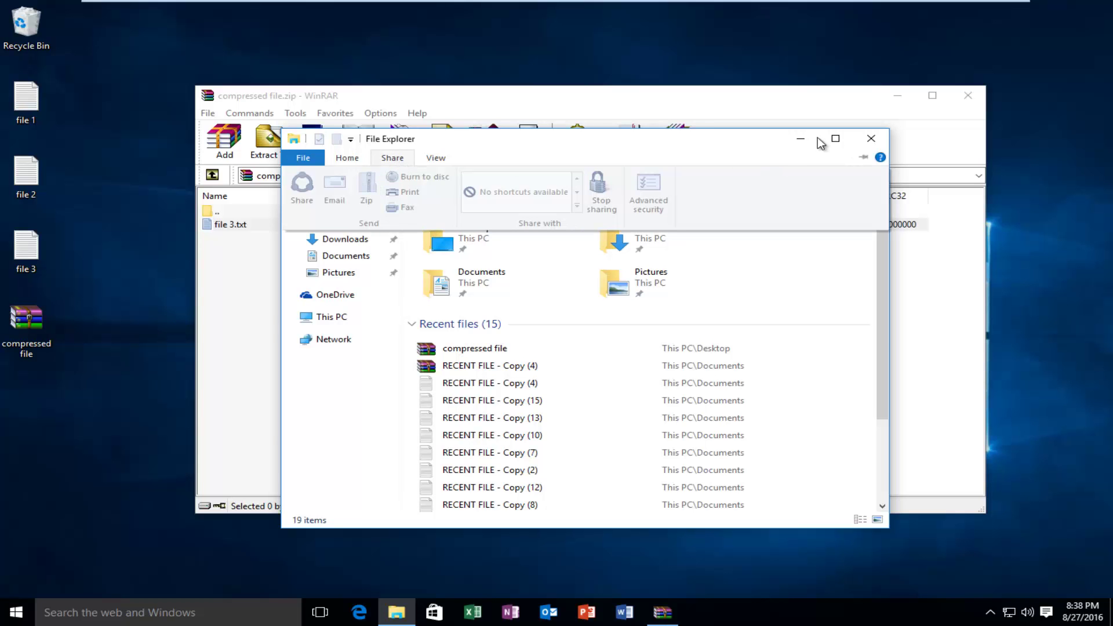
pyautogui.click(870, 141)
pyautogui.click(967, 100)
# Bring up file 3's Send to menu and dismiss it without compressing anything.
pyautogui.rightClick(13, 246)
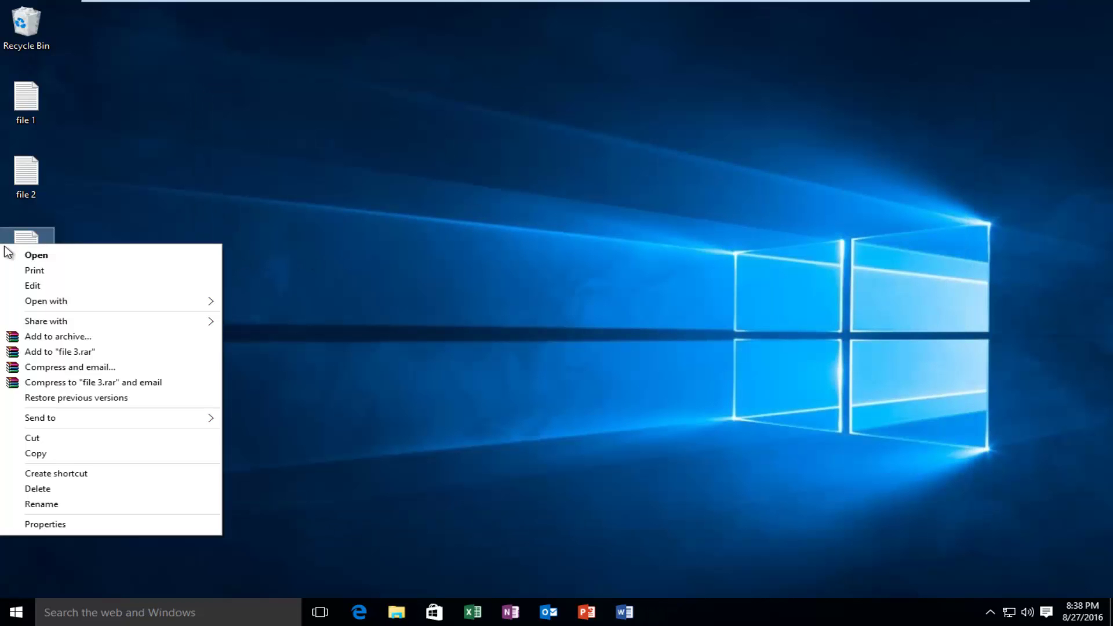
pyautogui.moveTo(93, 418)
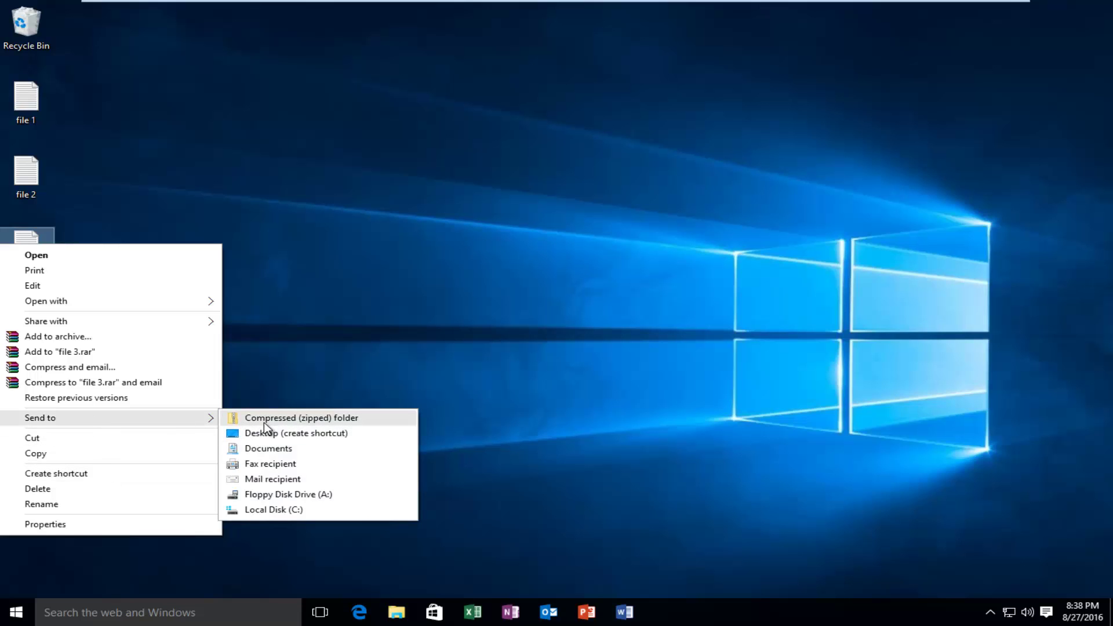
pyautogui.click(396, 323)
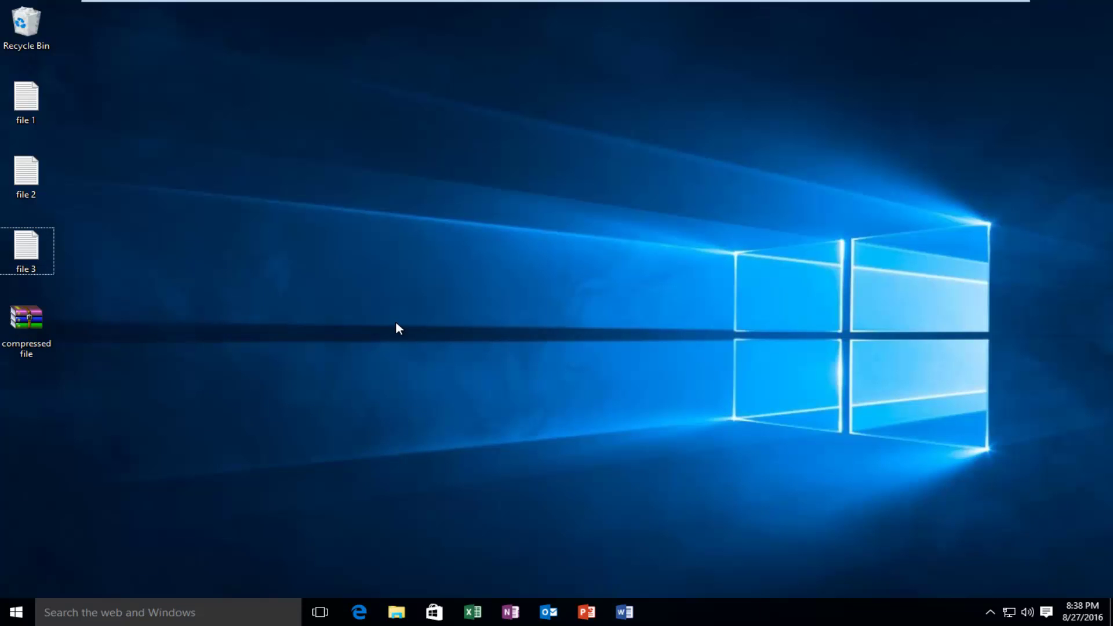